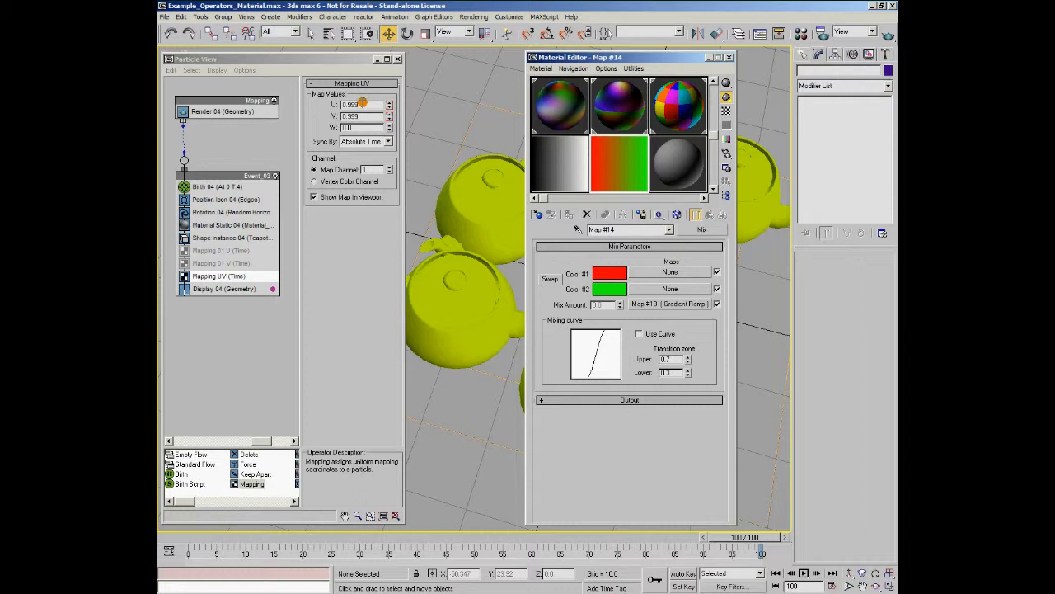
- Examine the Gradient Ramp map that drives the mix amount of Map #14, and the Mix map's two colors
{"action": "left_click", "coordinate": [656, 304]}
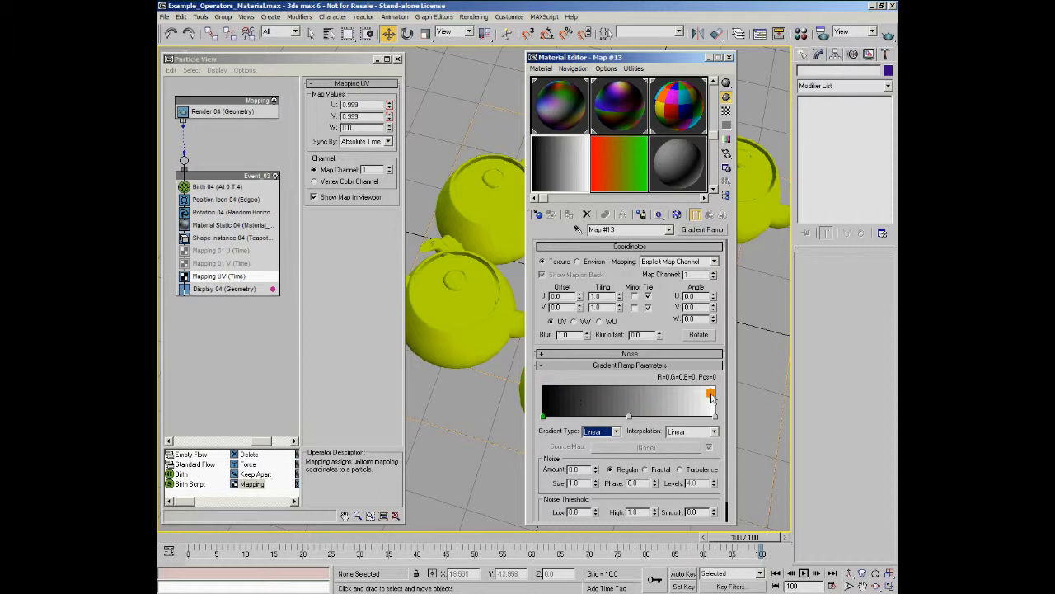
{"action": "left_click", "coordinate": [620, 159]}
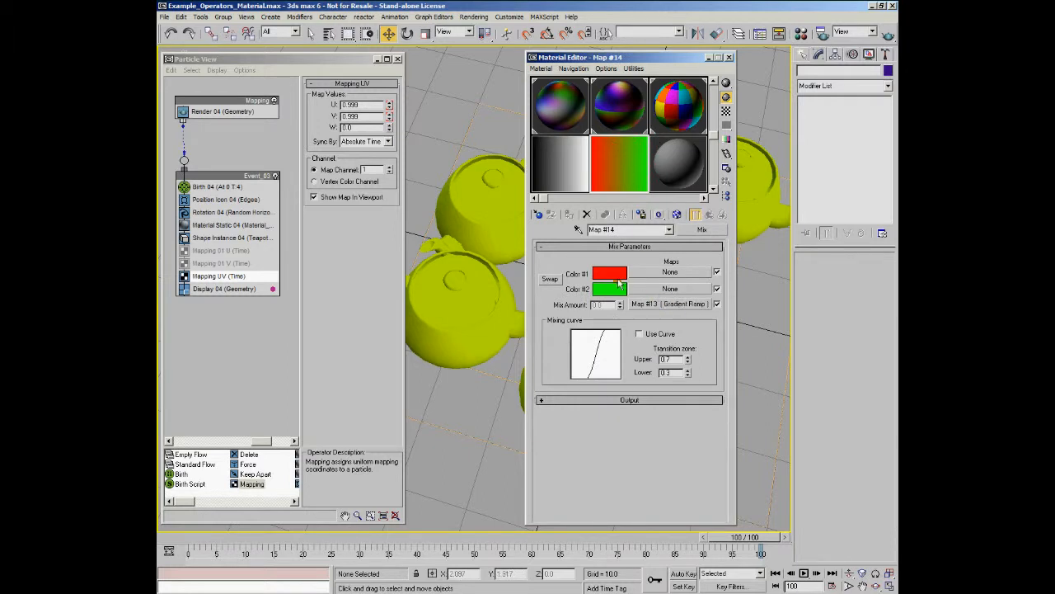
{"action": "left_click_drag", "start_coordinate": [618, 281], "coordinate": [650, 253]}
{"action": "left_click_drag", "start_coordinate": [650, 251], "coordinate": [655, 276]}
{"action": "left_click_drag", "start_coordinate": [685, 176], "coordinate": [576, 159]}
{"action": "left_click_drag", "start_coordinate": [590, 124], "coordinate": [594, 179]}
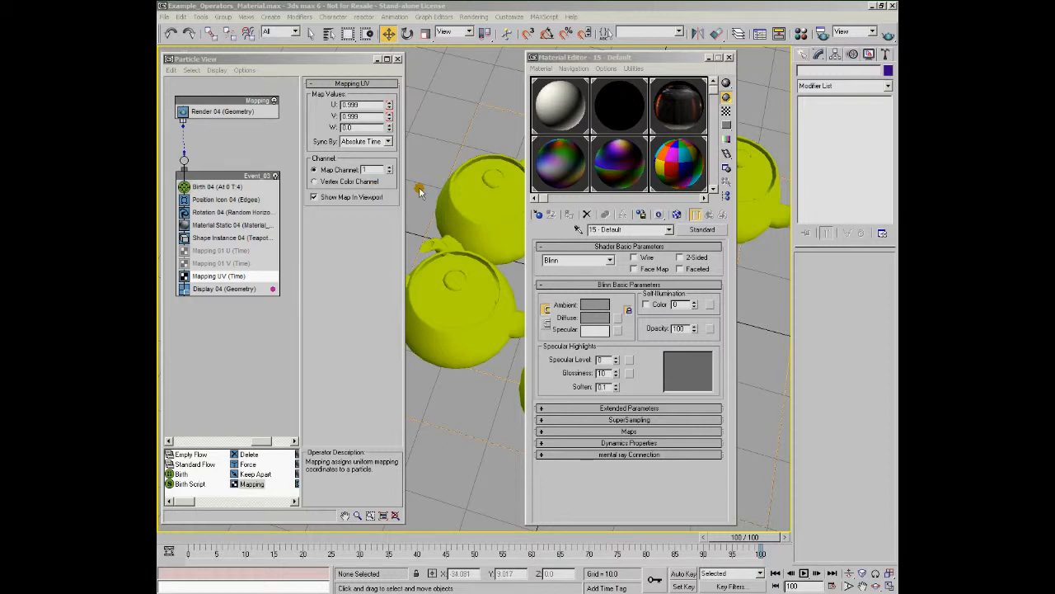
- Close the Material Editor and set the Mapping UV operator to sync by Particle Age
{"action": "left_click", "coordinate": [362, 142]}
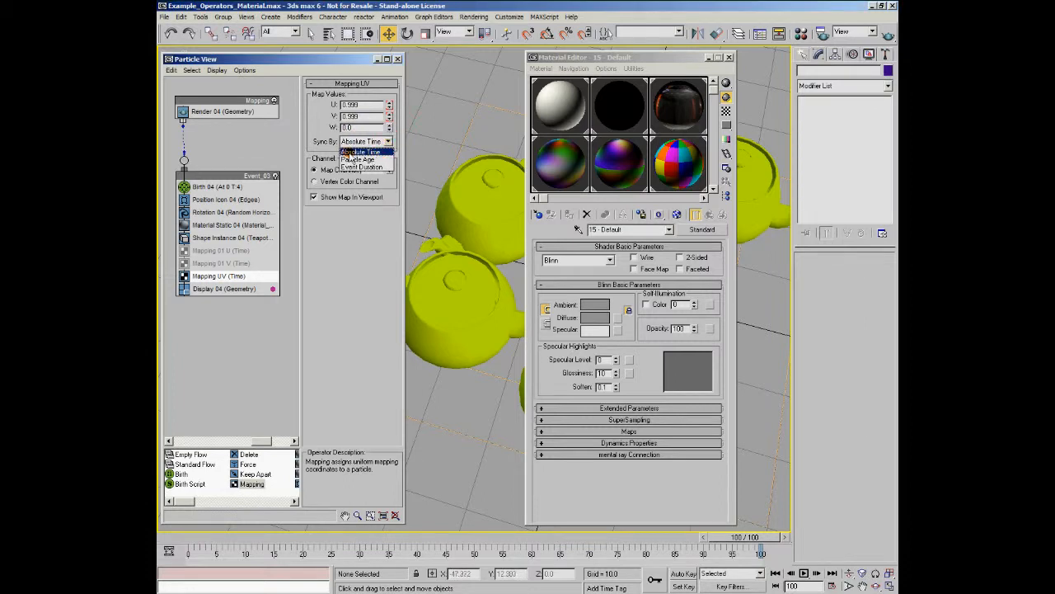
{"action": "left_click", "coordinate": [376, 152]}
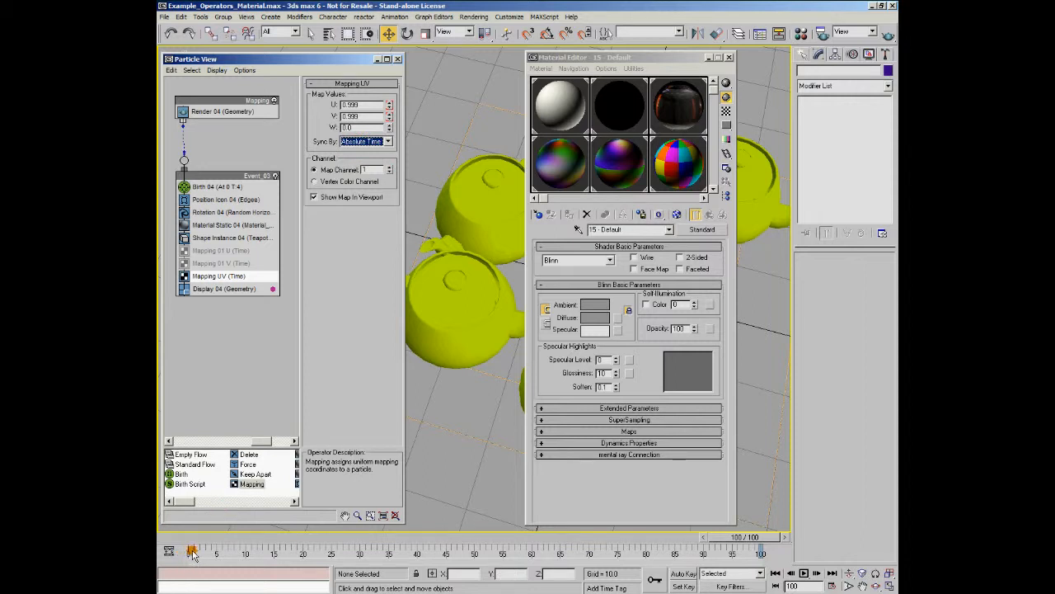
{"action": "left_click", "coordinate": [384, 142]}
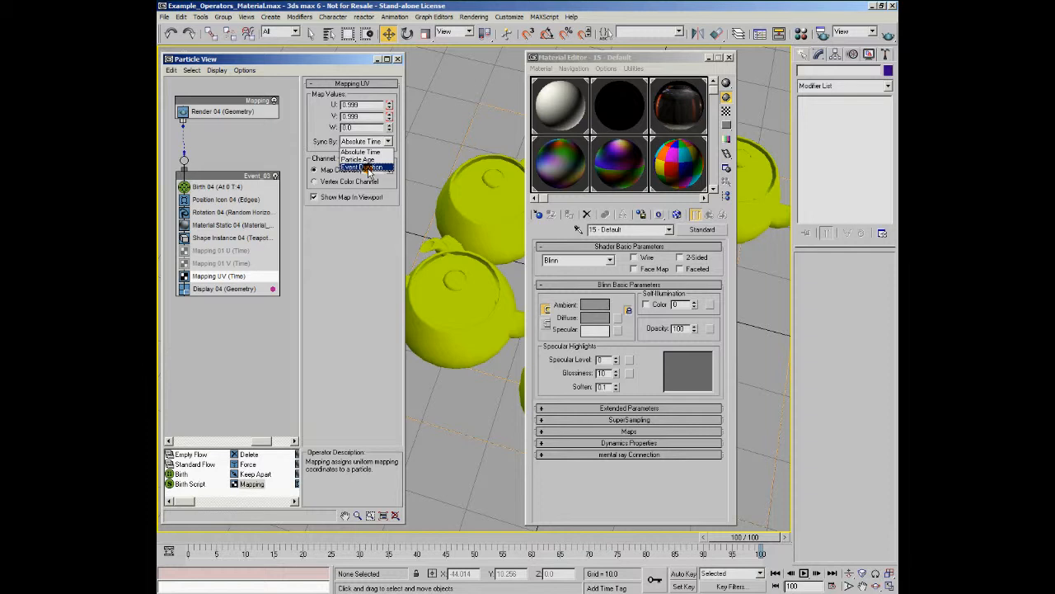
{"action": "left_click", "coordinate": [359, 239]}
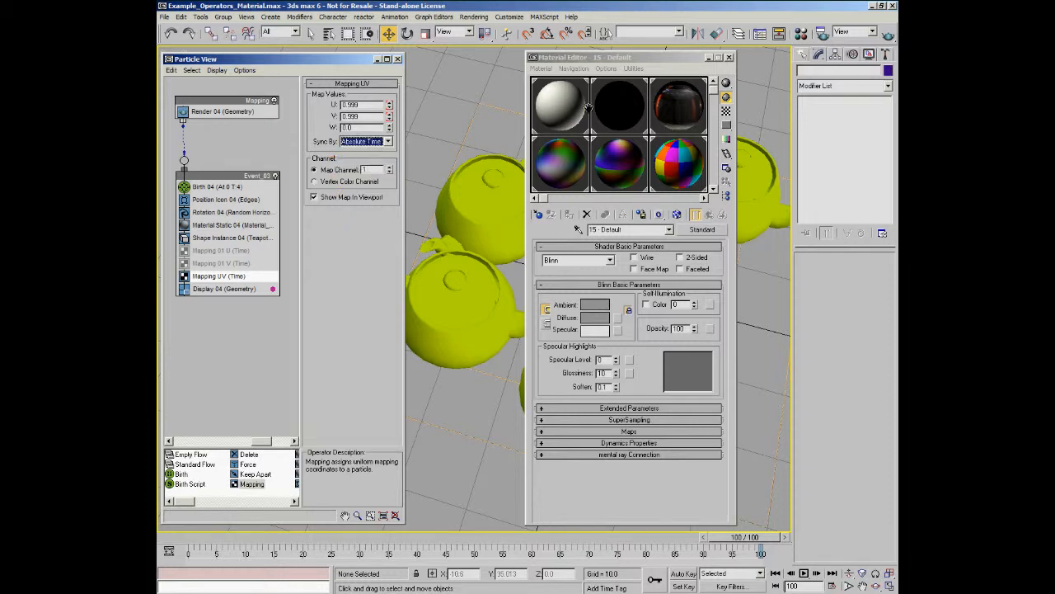
{"action": "left_click", "coordinate": [729, 60]}
{"action": "left_click", "coordinate": [387, 141]}
{"action": "left_click", "coordinate": [384, 159]}
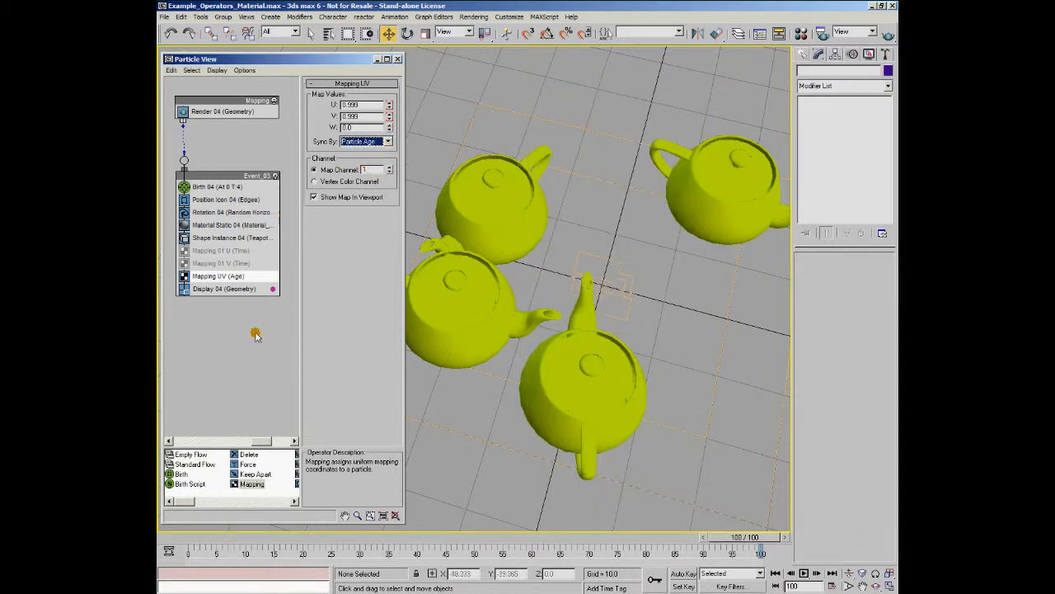
- Go to frame 0 and set the Birth 04 particle amount to 7
{"action": "left_click", "coordinate": [193, 538]}
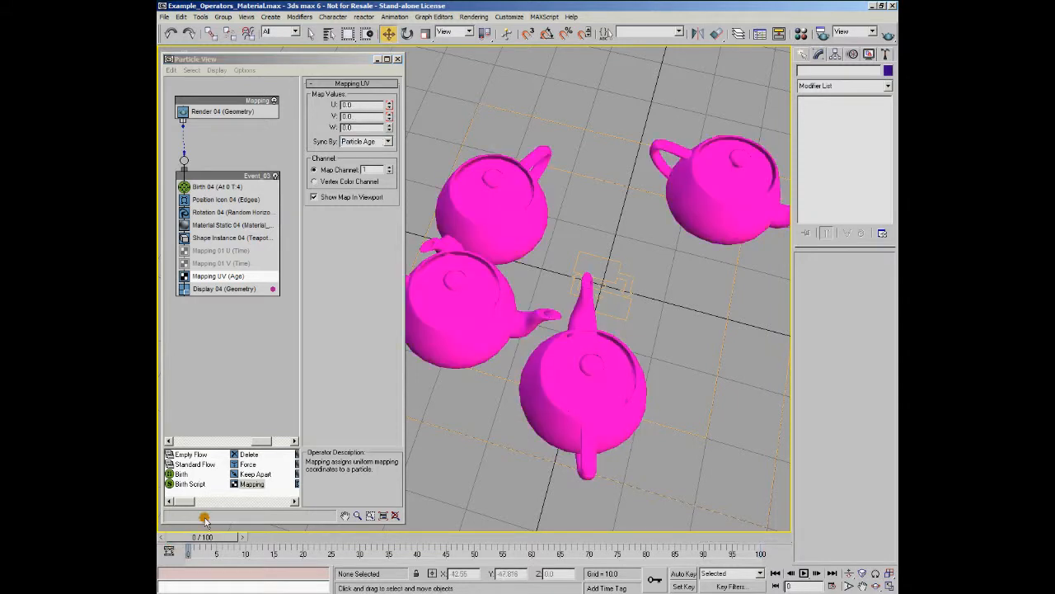
{"action": "left_click", "coordinate": [216, 187]}
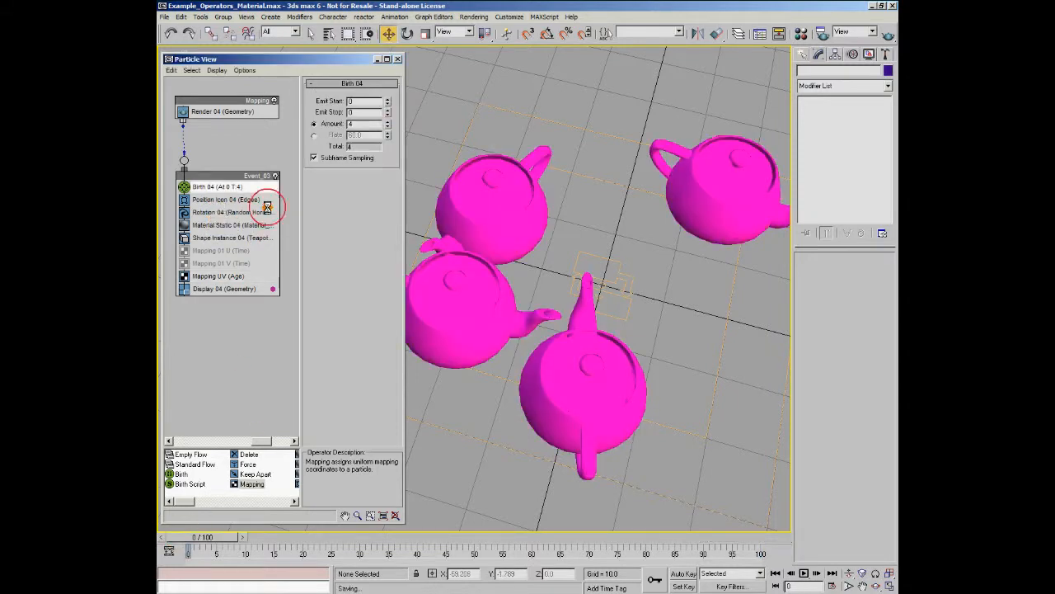
{"action": "left_click", "coordinate": [388, 122]}
{"action": "left_click", "coordinate": [387, 121]}
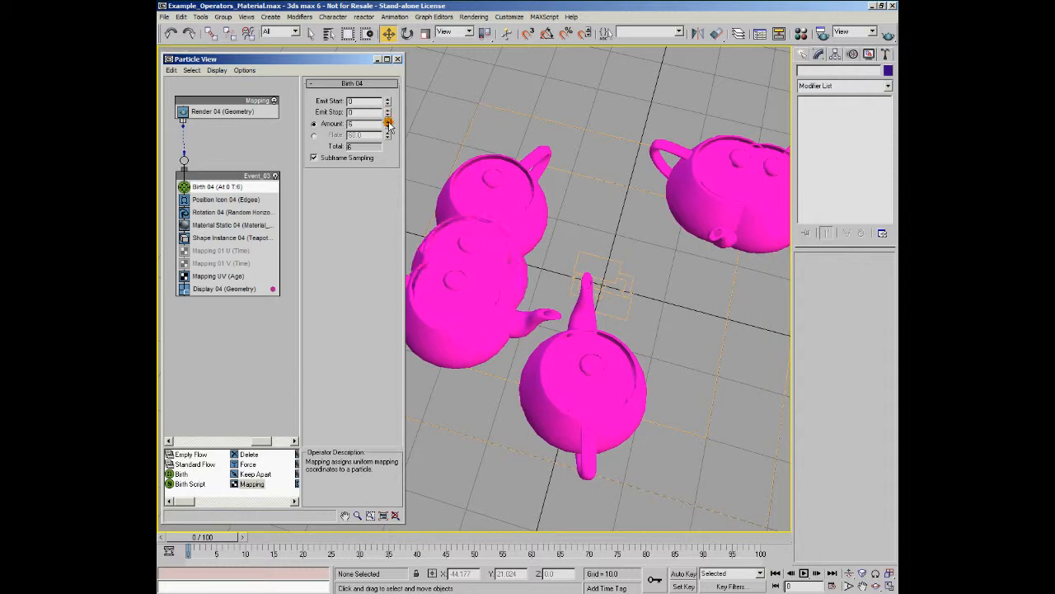
{"action": "left_click", "coordinate": [387, 122]}
- Reduce the teapot scale in the Shape Instance 04 operator to about half its size
{"action": "left_click", "coordinate": [210, 202]}
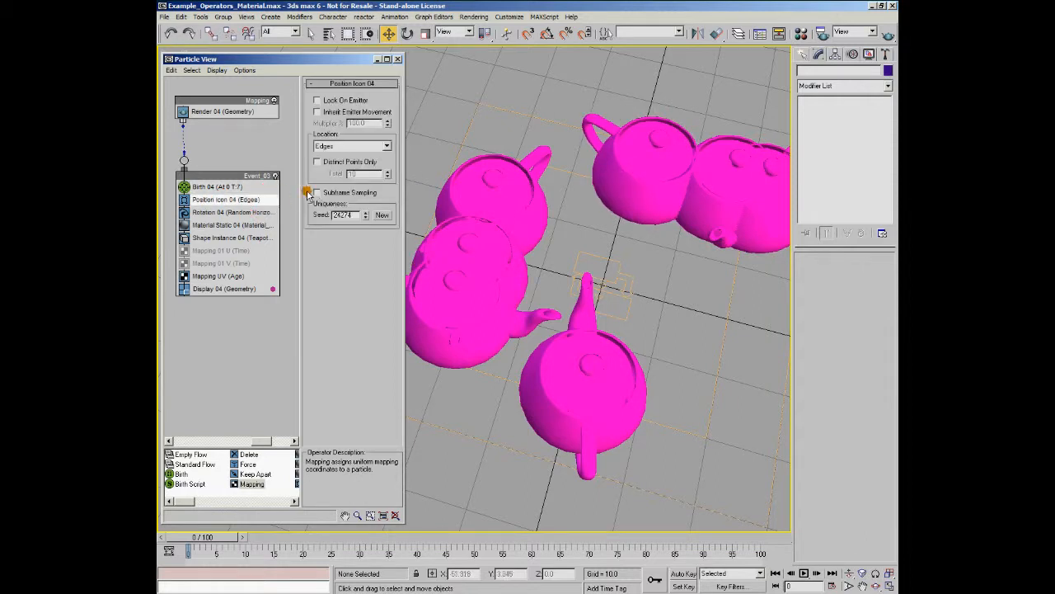
{"action": "left_click", "coordinate": [217, 237]}
{"action": "left_click", "coordinate": [314, 234]}
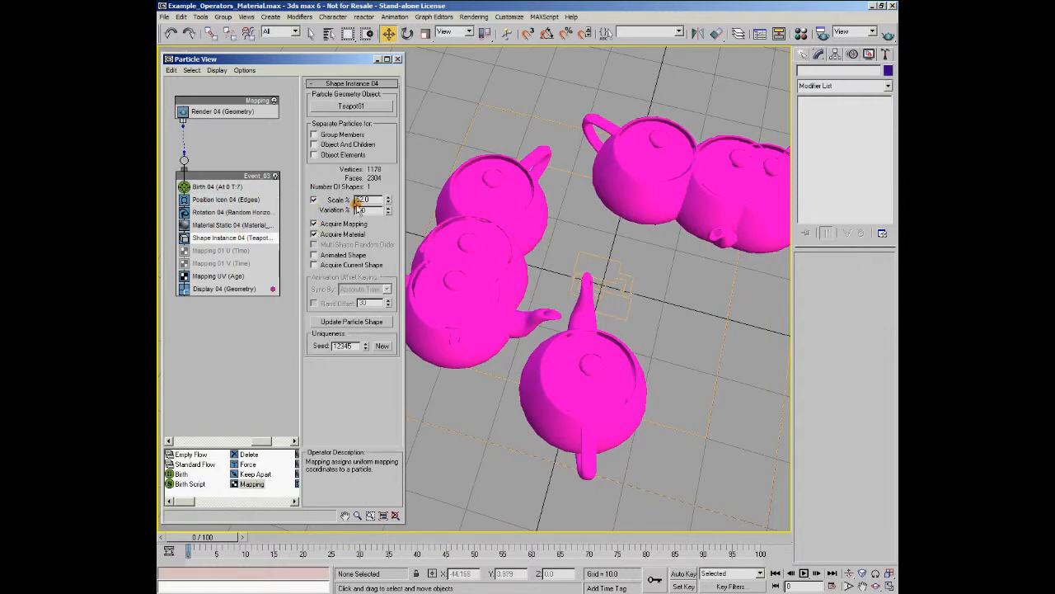
{"action": "left_click_drag", "start_coordinate": [388, 199], "coordinate": [390, 217]}
- Set the Emit Stop of the Birth 04 operator to frame 50
{"action": "left_click", "coordinate": [216, 187]}
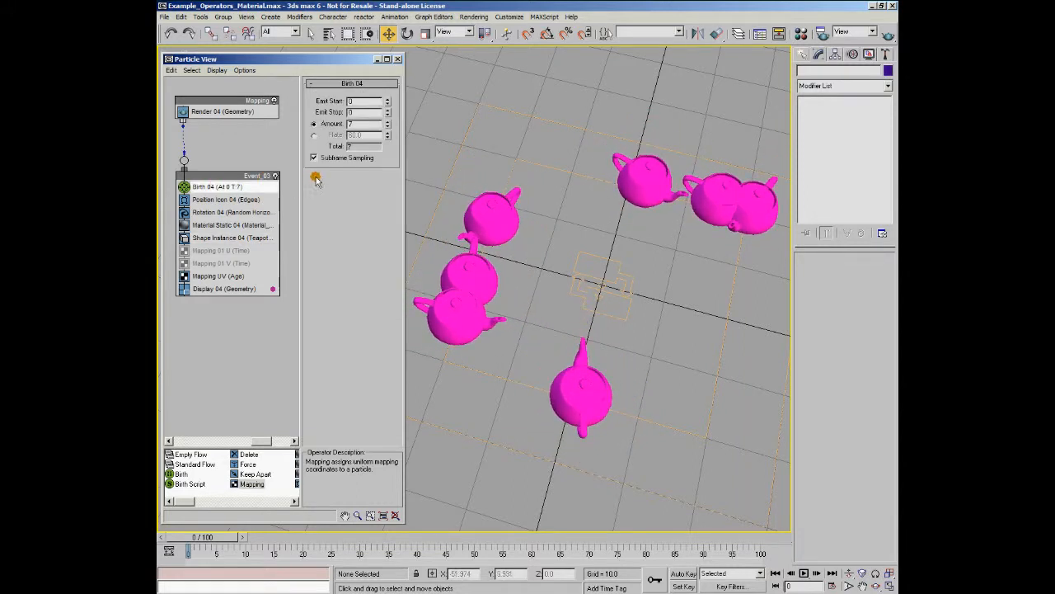
{"action": "double_click", "coordinate": [365, 113]}
{"action": "type", "text": "50"}
{"action": "key", "text": "Return"}
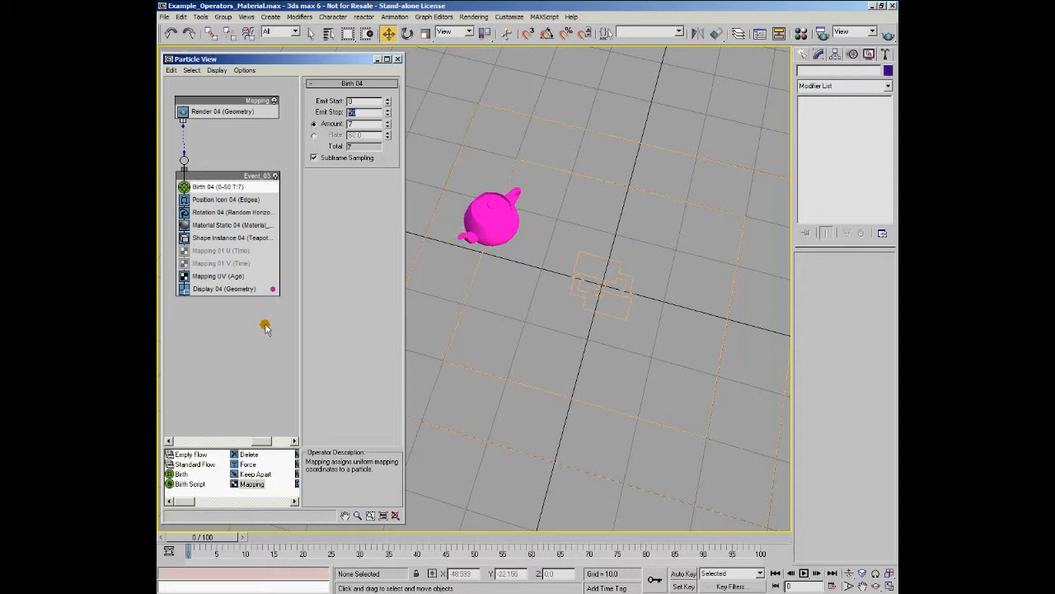
- Show the Mapping UV operator's parameters and scrub the animation to frame 34 and back to 0, checking how the teapot colors change with age
{"action": "left_click", "coordinate": [220, 277]}
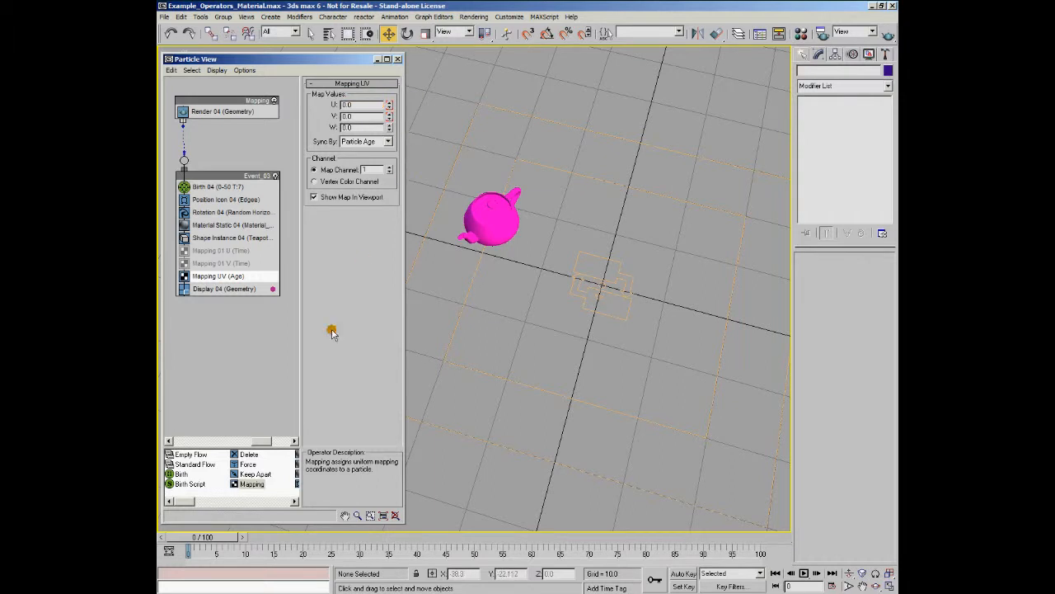
{"action": "left_click", "coordinate": [203, 537]}
{"action": "left_click_drag", "start_coordinate": [204, 537], "coordinate": [324, 538]}
{"action": "key", "text": "w"}
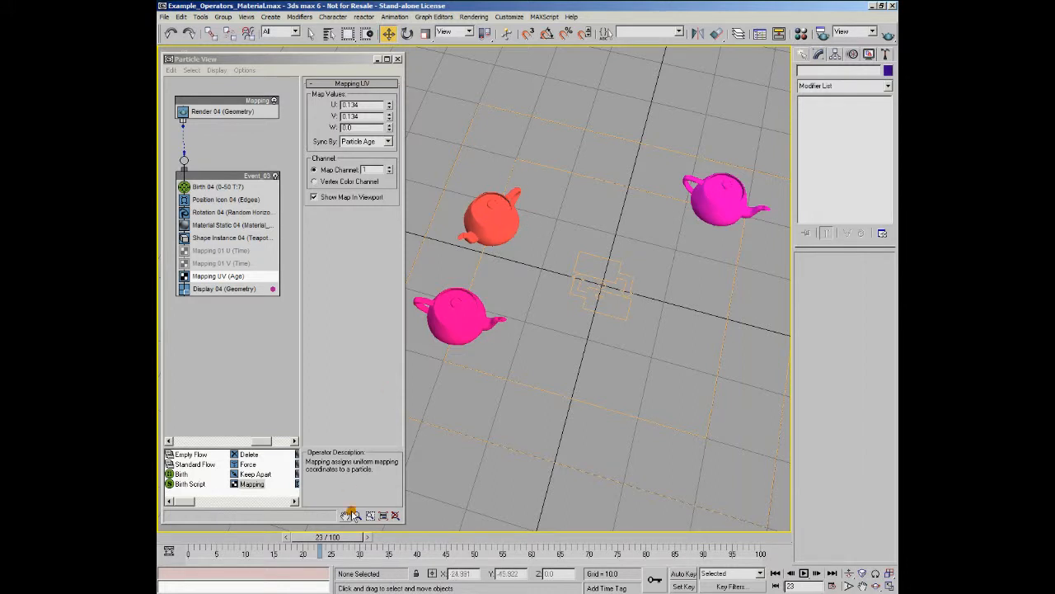
{"action": "left_click_drag", "start_coordinate": [326, 538], "coordinate": [385, 544]}
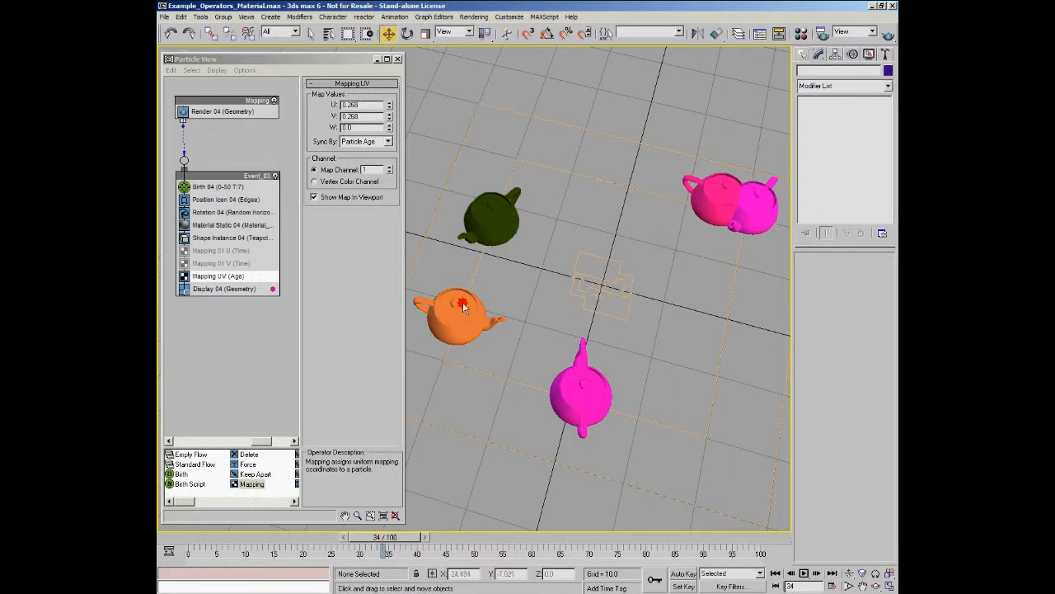
{"action": "left_click_drag", "start_coordinate": [384, 544], "coordinate": [205, 540]}
{"action": "key", "text": "w"}
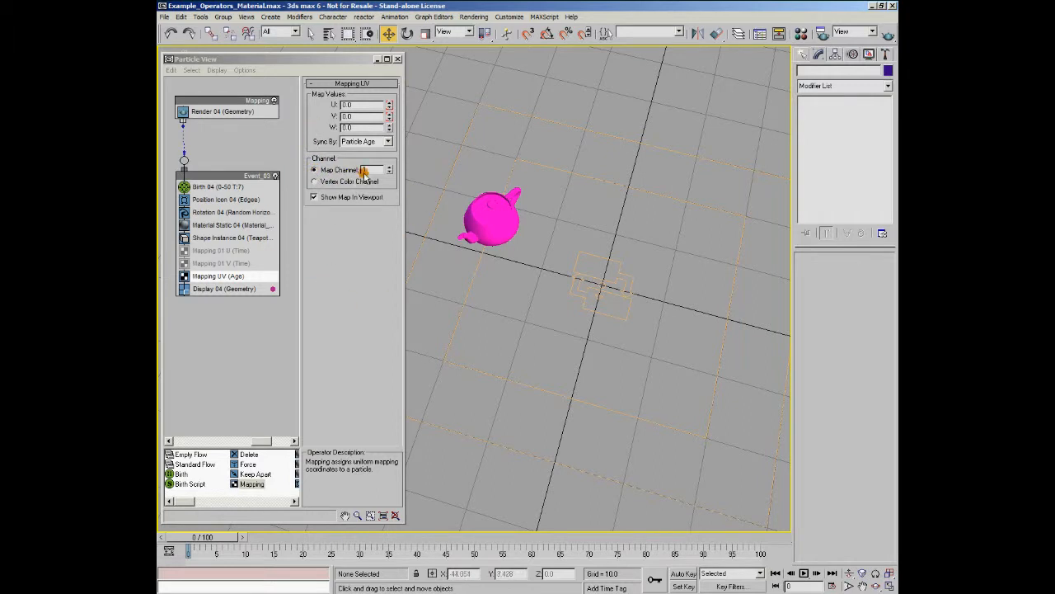
- Open the Material Editor and examine Material_UV_Static and its RGB_RandomMix.jpg diffuse map
{"action": "left_click", "coordinate": [800, 33]}
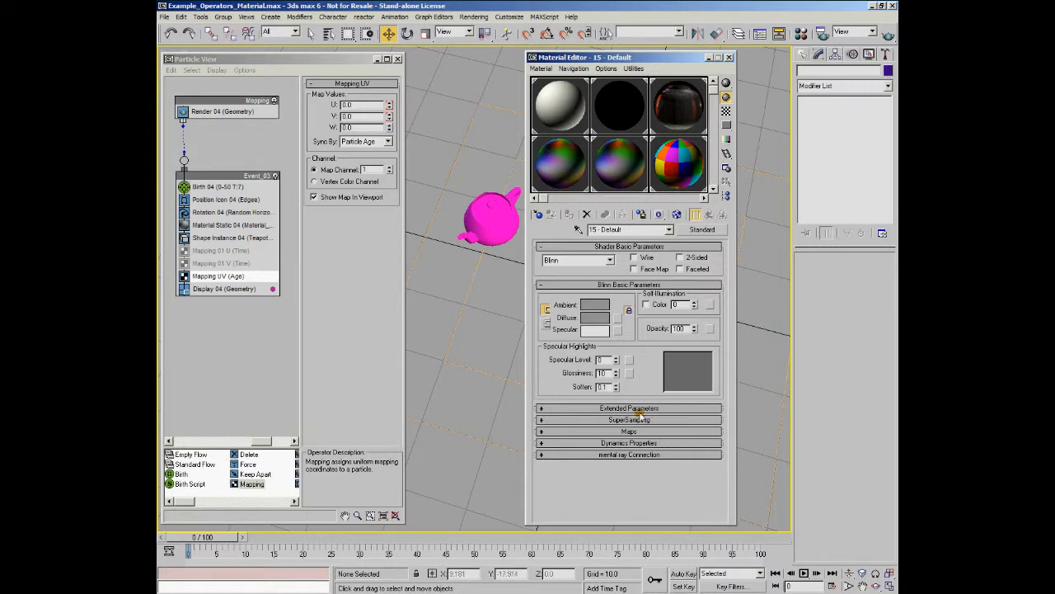
{"action": "left_click", "coordinate": [560, 153]}
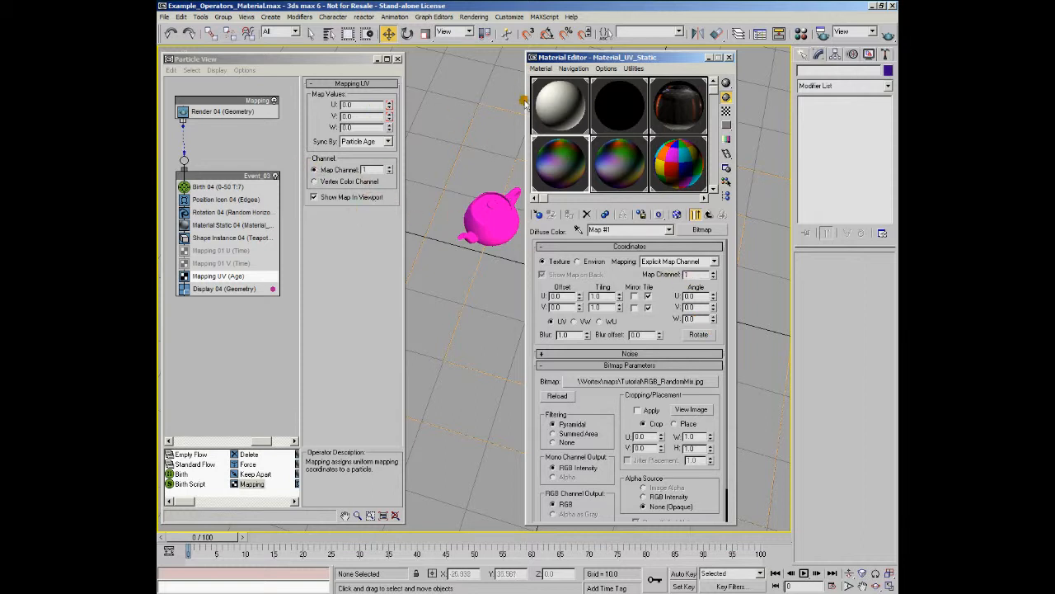
{"action": "left_click", "coordinate": [709, 215]}
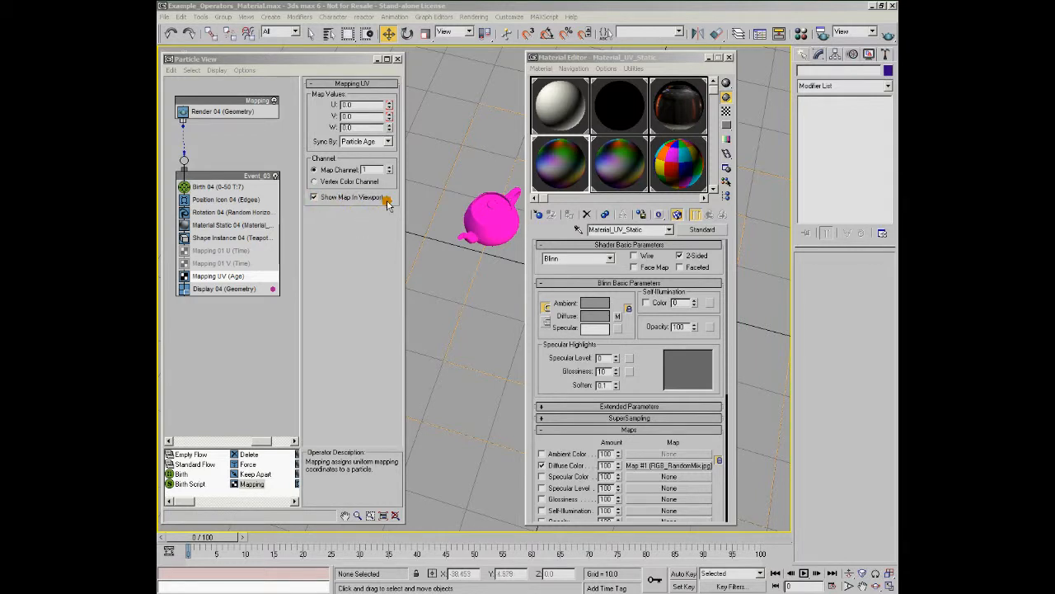
- Toggle Show Map In Viewport for the Mapping UV operator to compare, leave it off, and close the Material Editor
{"action": "left_click", "coordinate": [312, 197]}
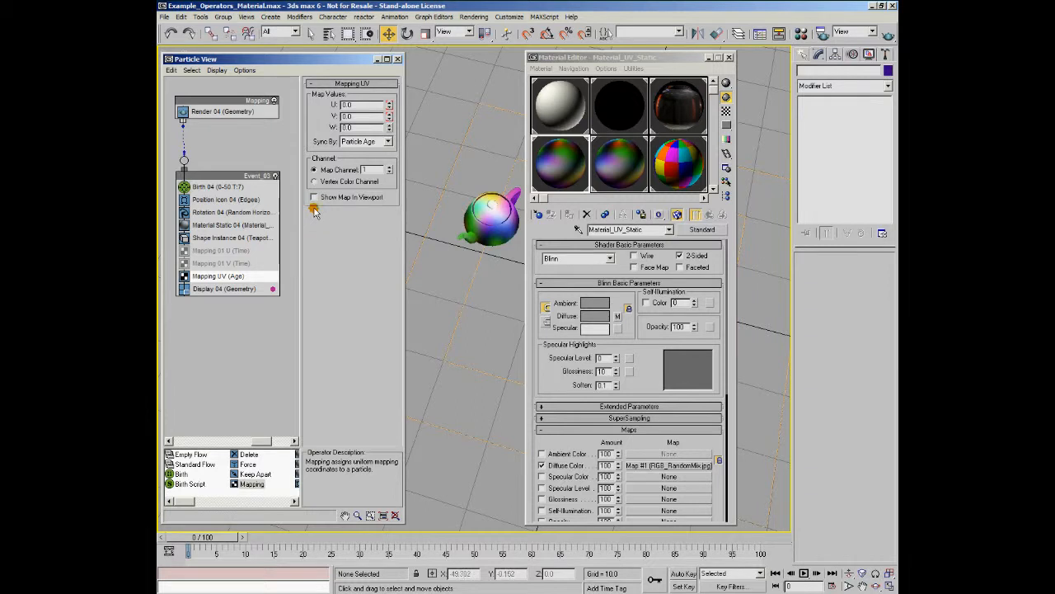
{"action": "left_click", "coordinate": [313, 197]}
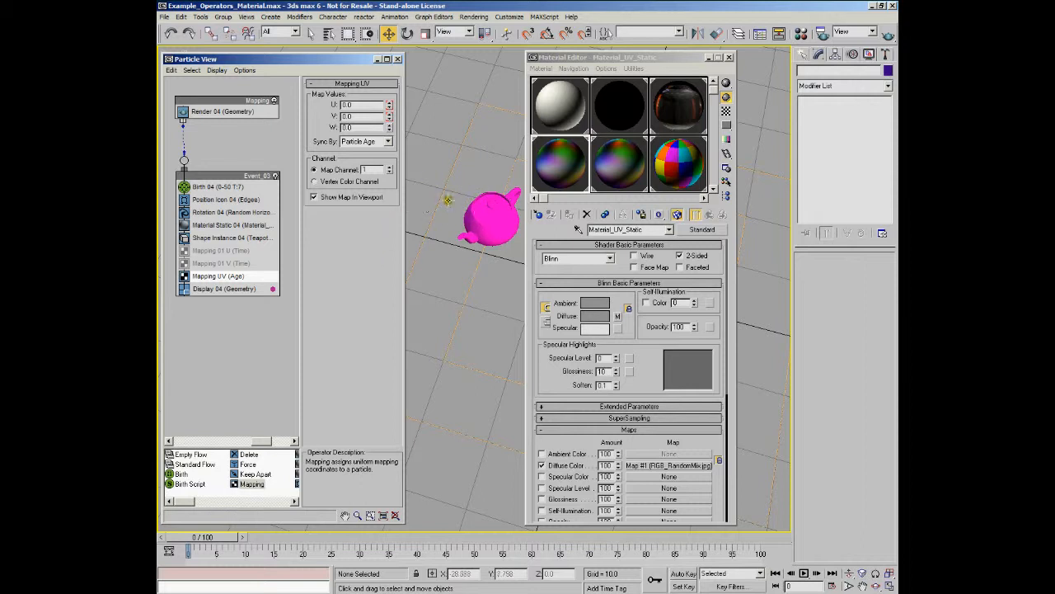
{"action": "left_click", "coordinate": [312, 197]}
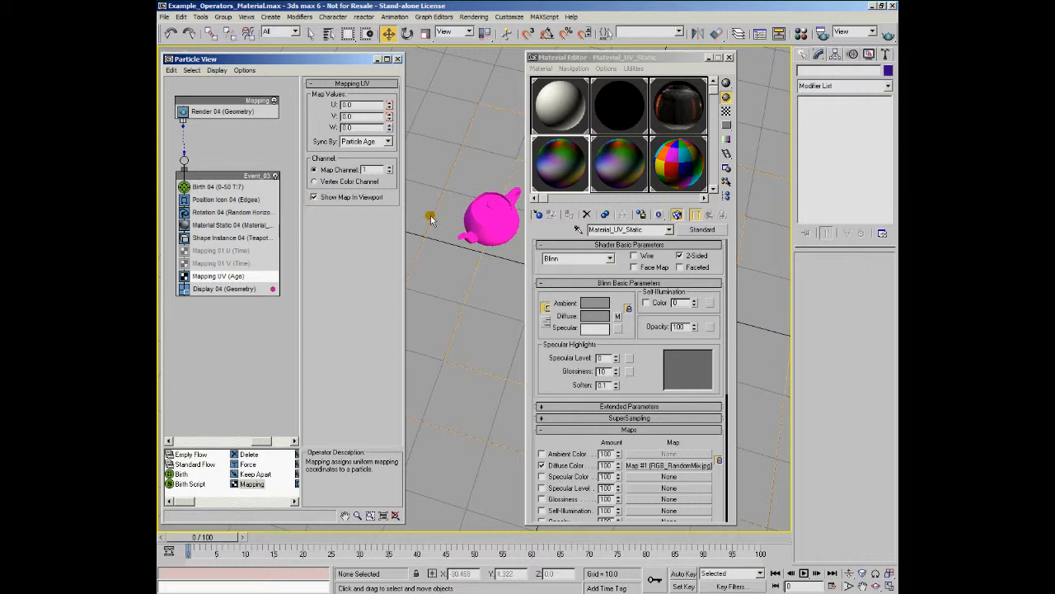
{"action": "left_click", "coordinate": [314, 197]}
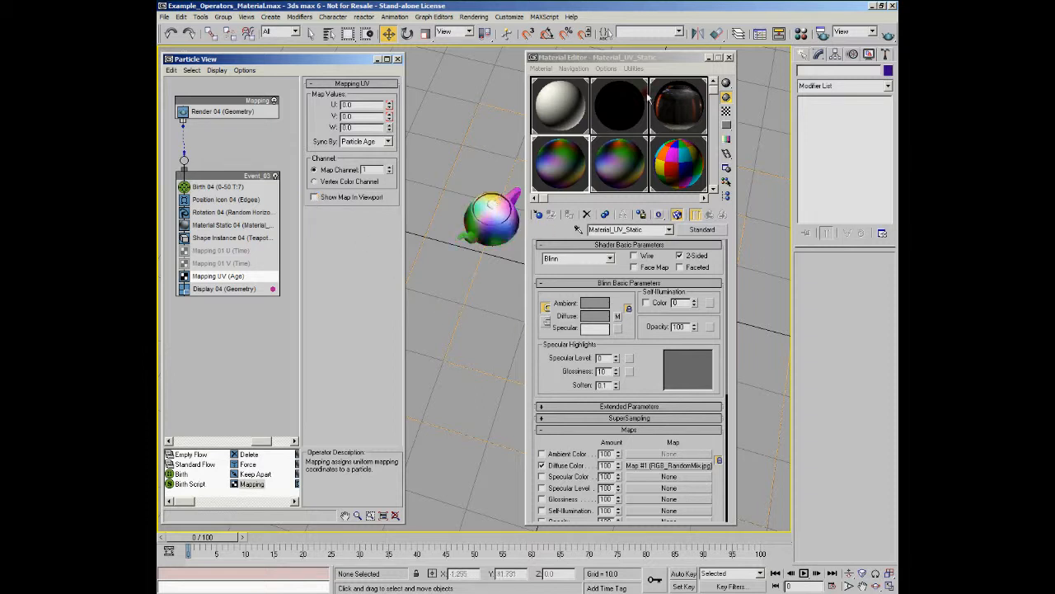
{"action": "left_click", "coordinate": [731, 57]}
{"action": "left_click", "coordinate": [730, 58]}
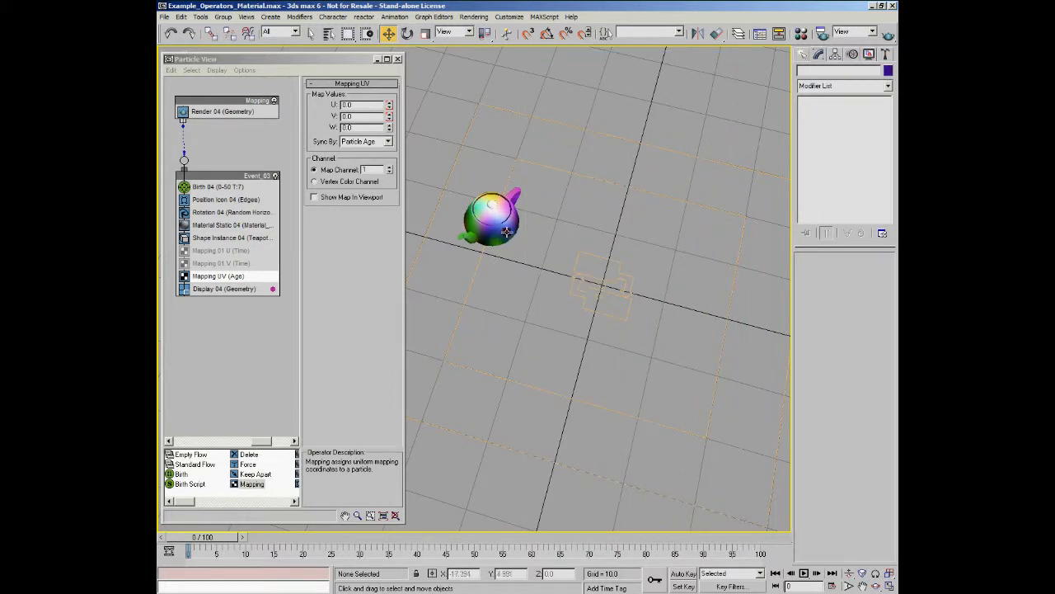
- Render the Camera01 view at frame 0 and move the render window clear of the timeline
{"action": "left_click", "coordinate": [887, 33]}
{"action": "left_click", "coordinate": [504, 336]}
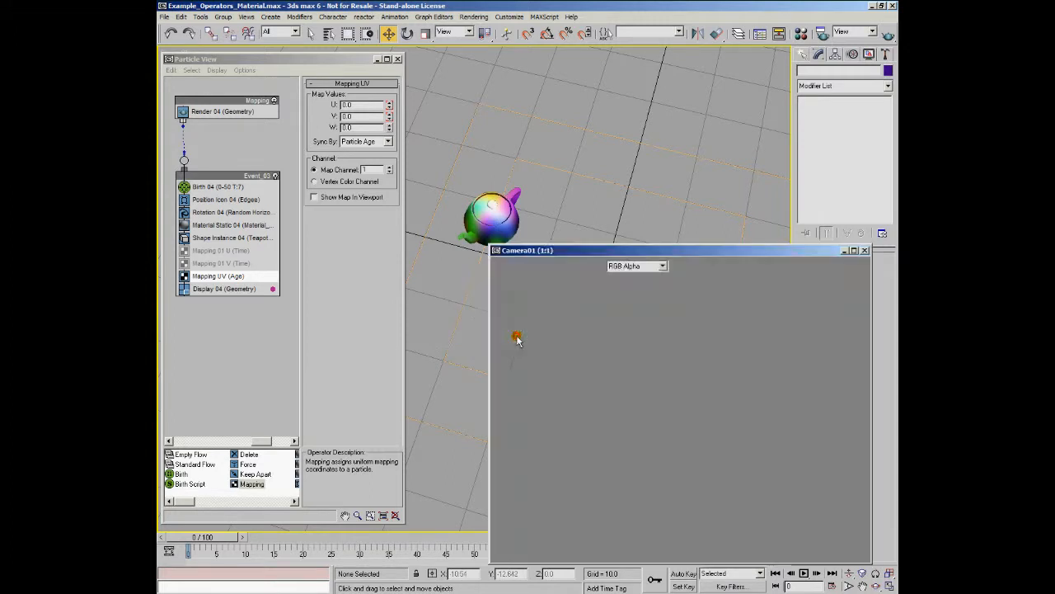
{"action": "left_click_drag", "start_coordinate": [660, 250], "coordinate": [595, 134]}
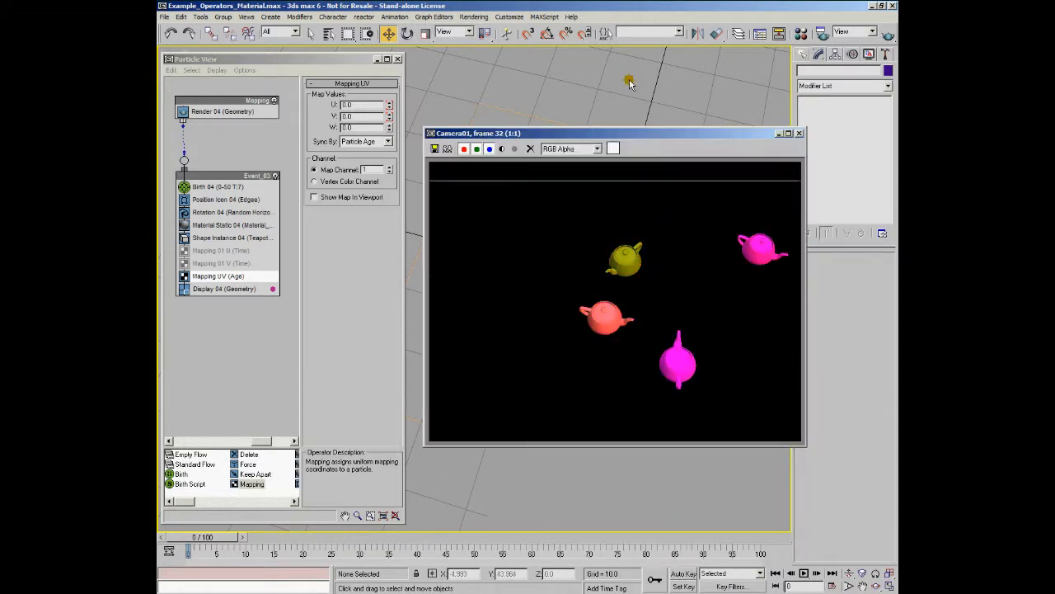